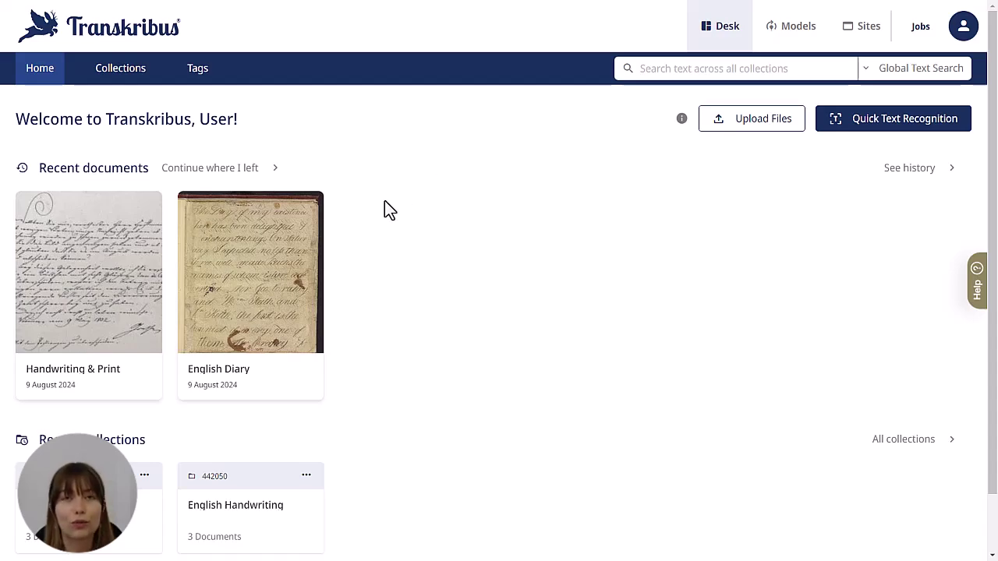
- Open the English Diary document and scroll through its page thumbnails 1 to 48
click(269, 265)
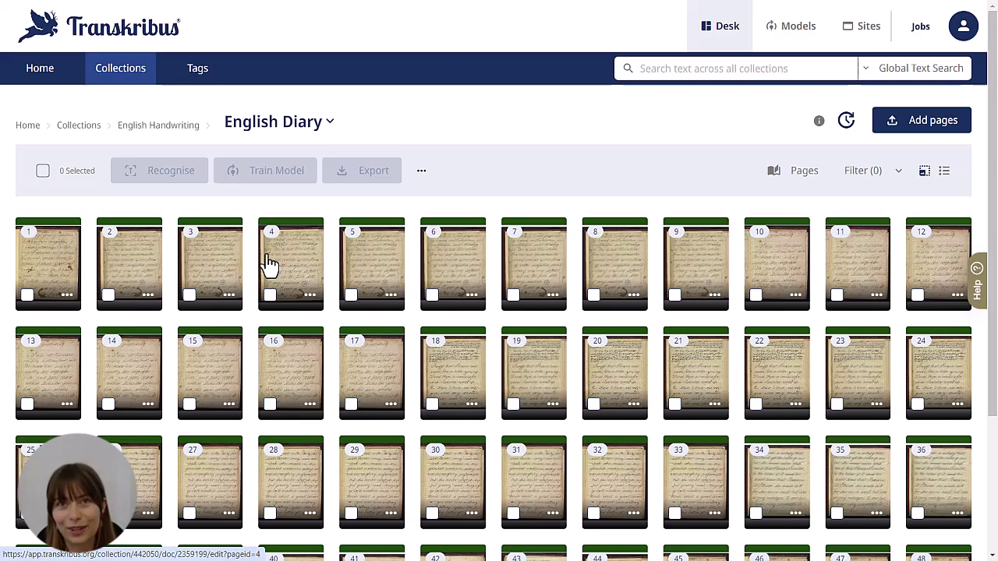
scroll(269, 266, down, 3)
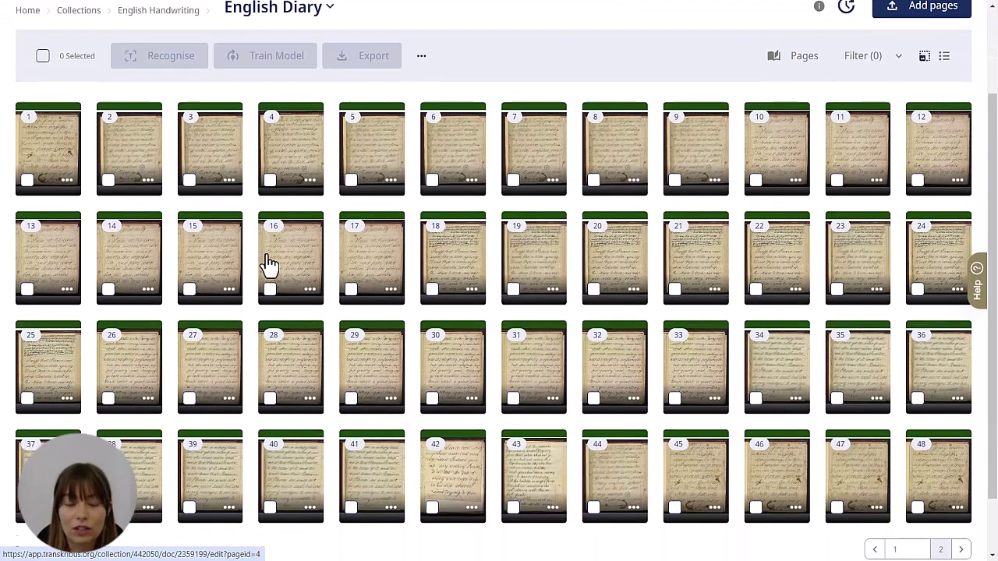
scroll(269, 265, up, 3)
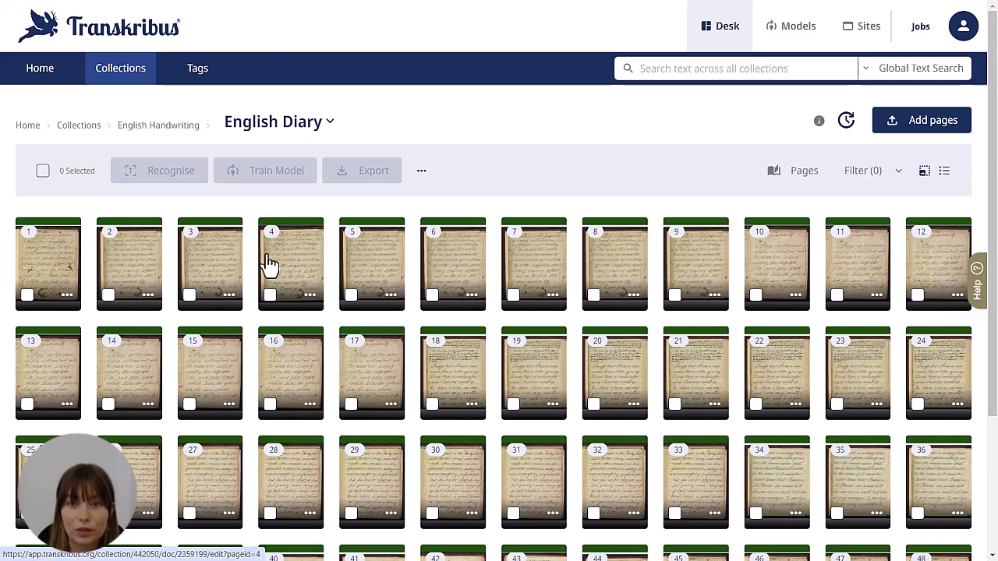
- From the Models dashboard, start training a new Text Recognition Model
click(797, 42)
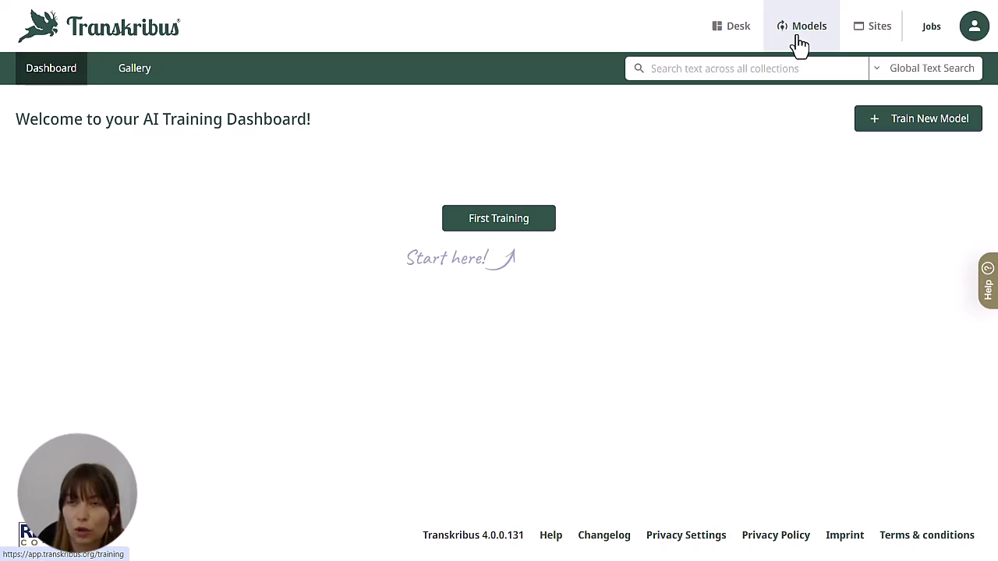
click(865, 127)
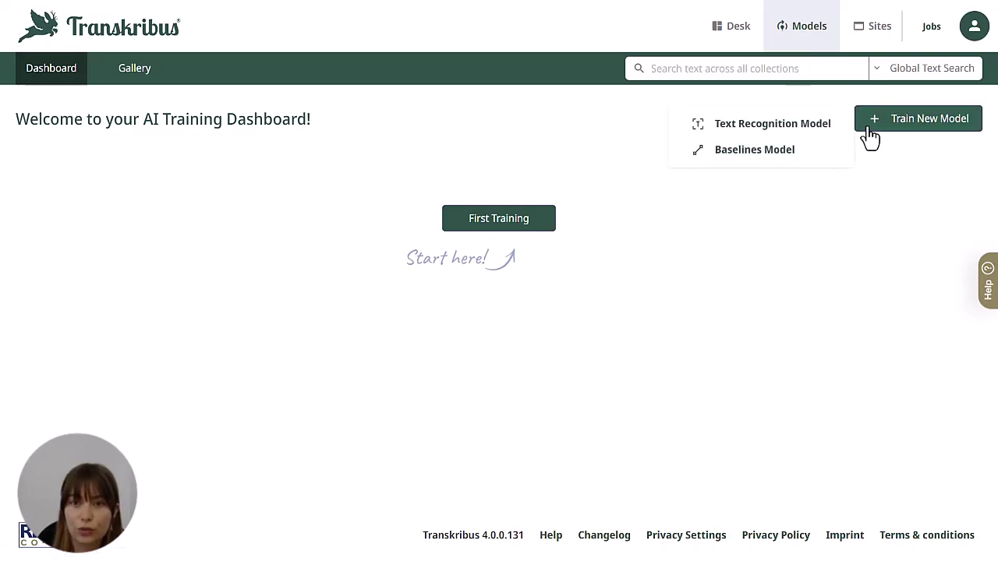
click(831, 128)
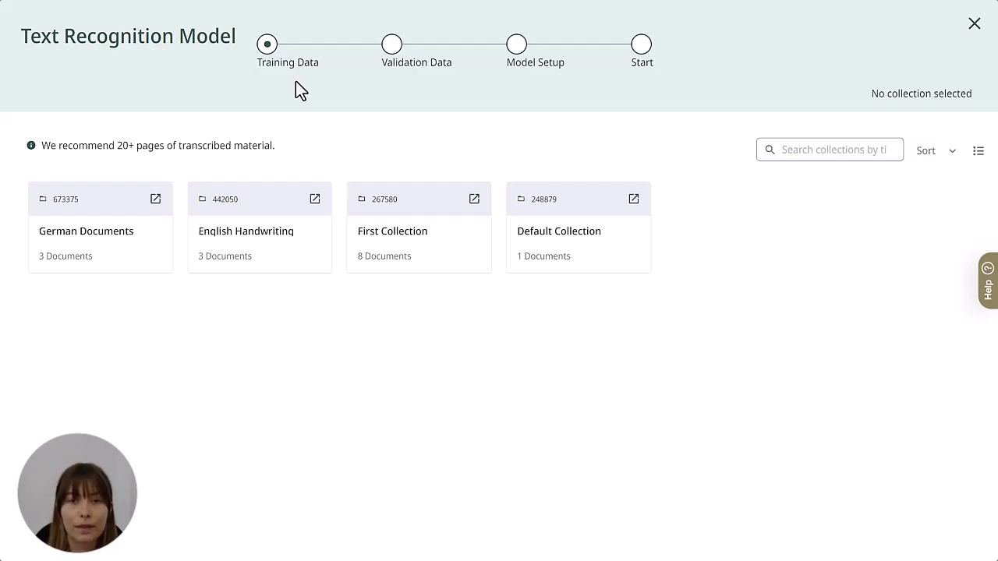
- Select English Diary in the English Handwriting collection as training data and continue
click(276, 239)
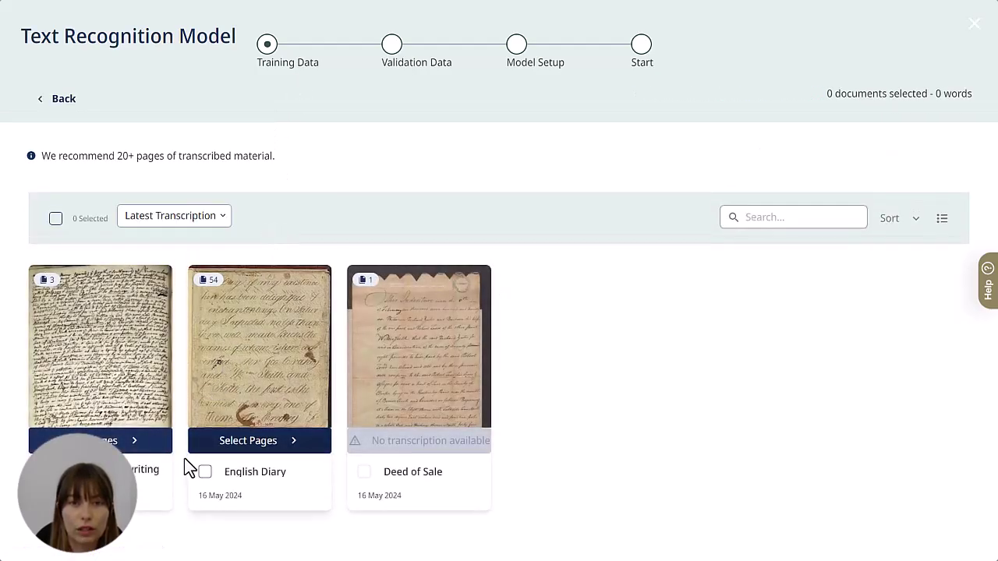
click(204, 472)
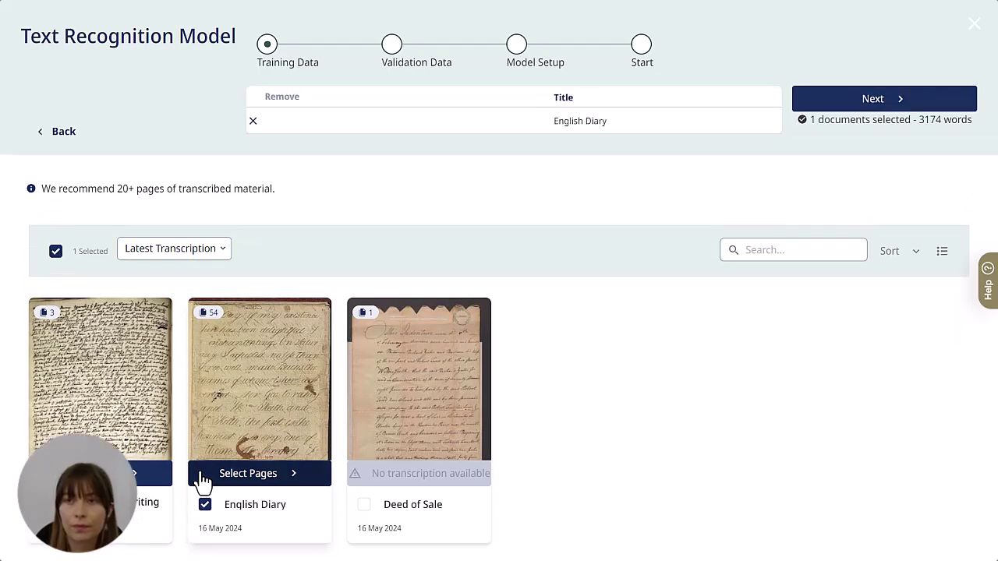
click(846, 100)
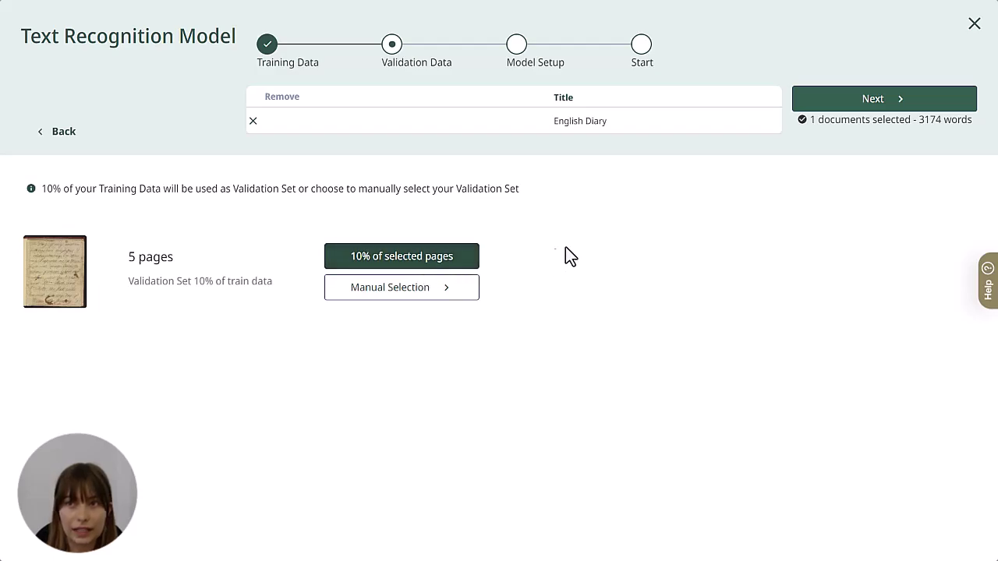
- Keep 10% validation, name the model 'Marjory Handwriting' and reuse that name as the description
click(875, 107)
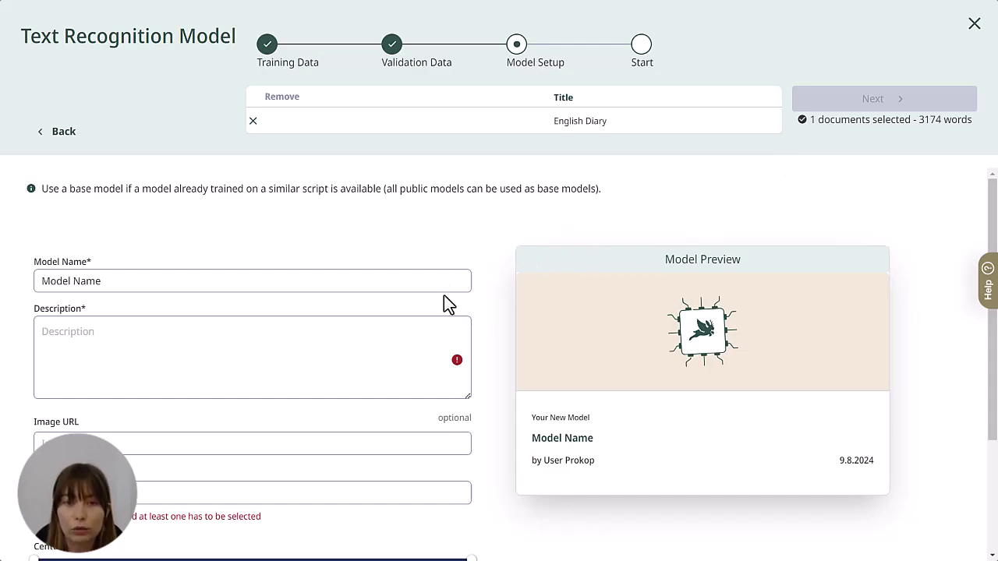
scroll(444, 296, down, 1)
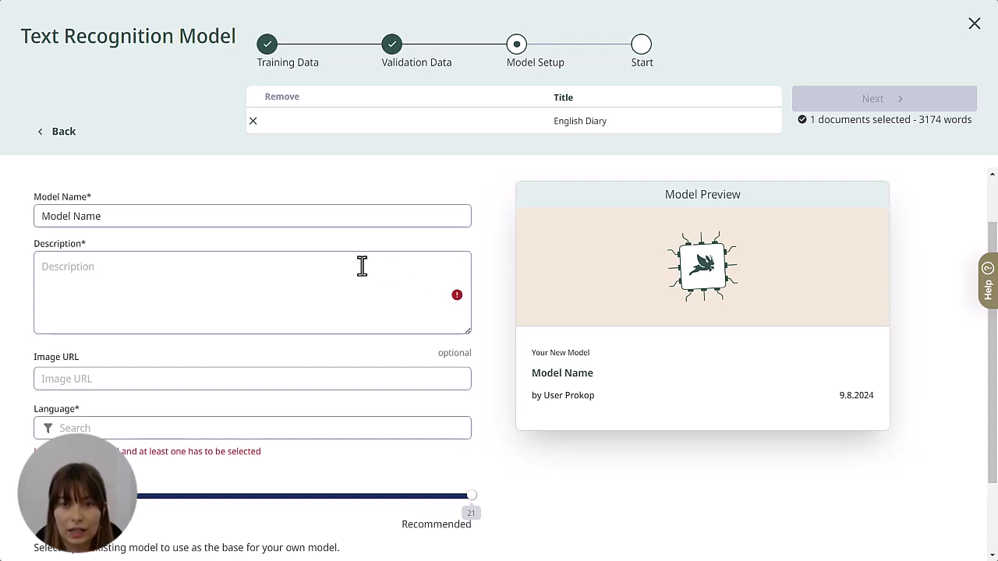
click(311, 216)
key(ctrl+shift+Left)
key(ctrl+shift+Left)
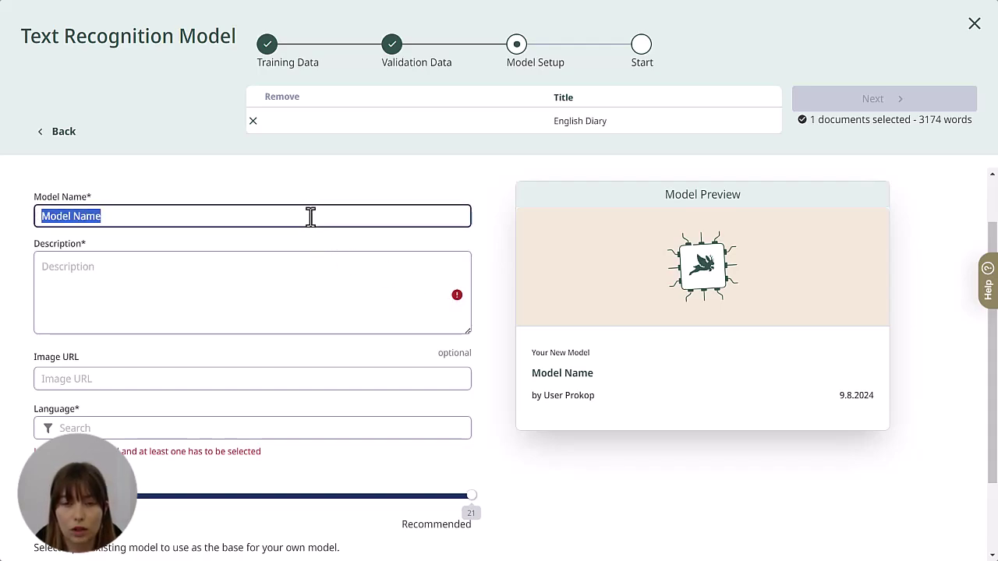
text(Marjory Handwritig)
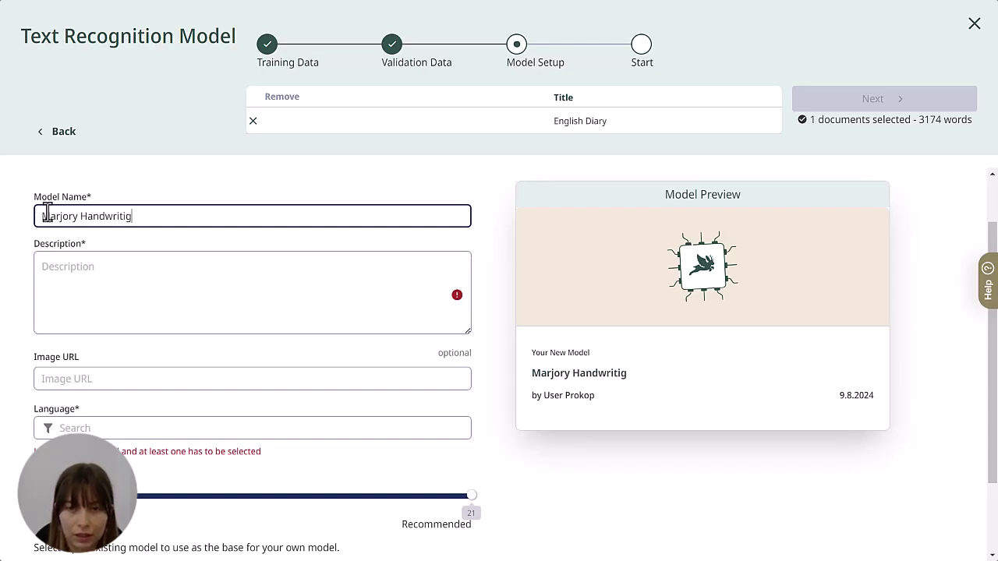
key(BackSpace)
text(ng)
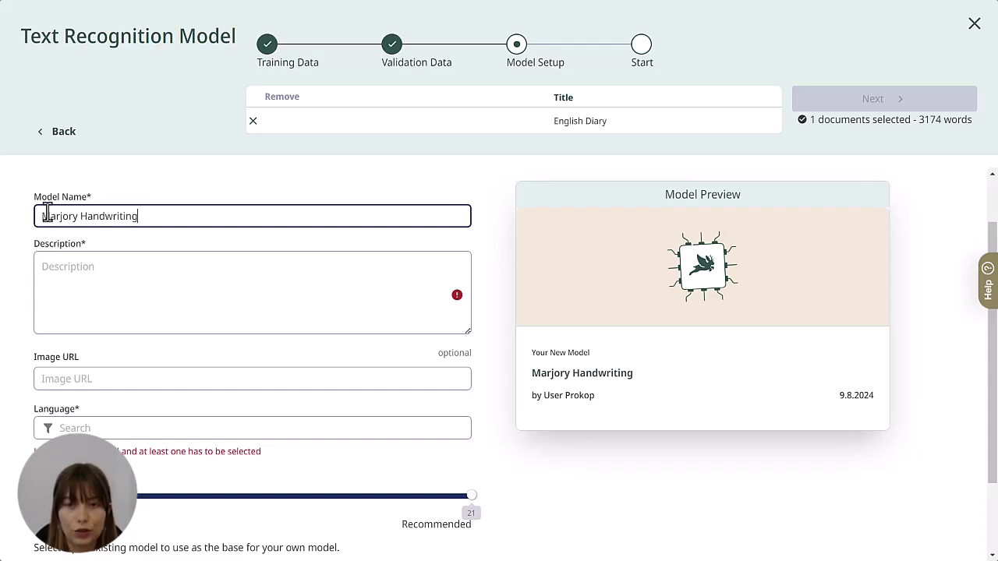
drag(154, 221, 23, 213)
key(ctrl+c)
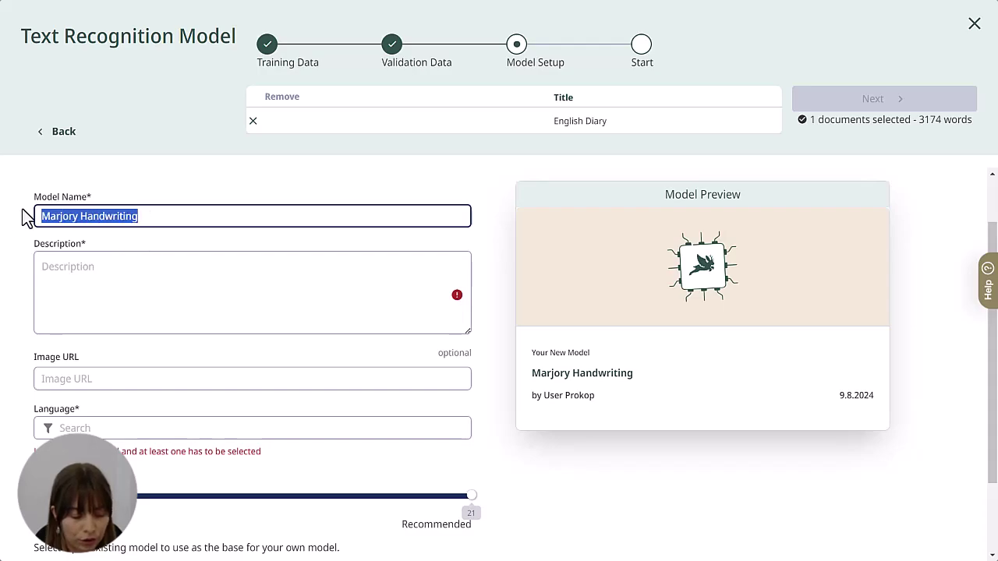
click(114, 290)
key(ctrl+v)
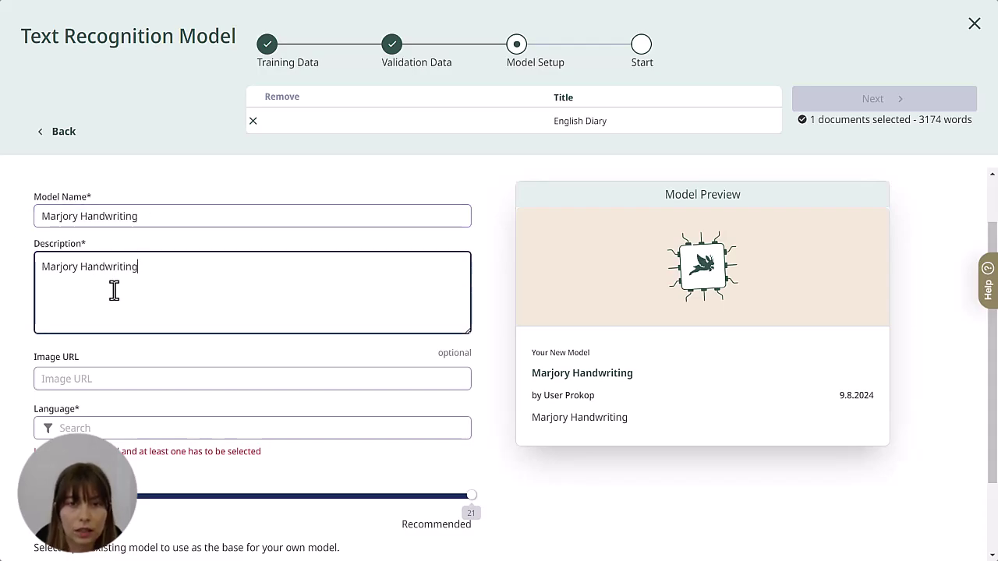
- Set the model language to eng:English and the centuries range to 16–20
scroll(116, 303, down, 2)
click(113, 320)
text(English)
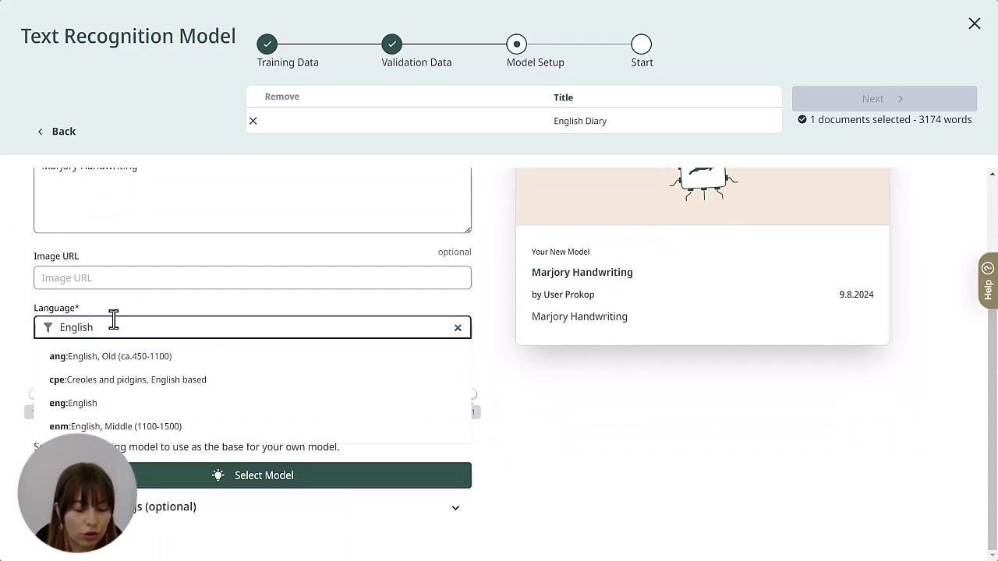
click(104, 404)
click(18, 398)
drag(35, 429, 365, 448)
drag(474, 437, 462, 435)
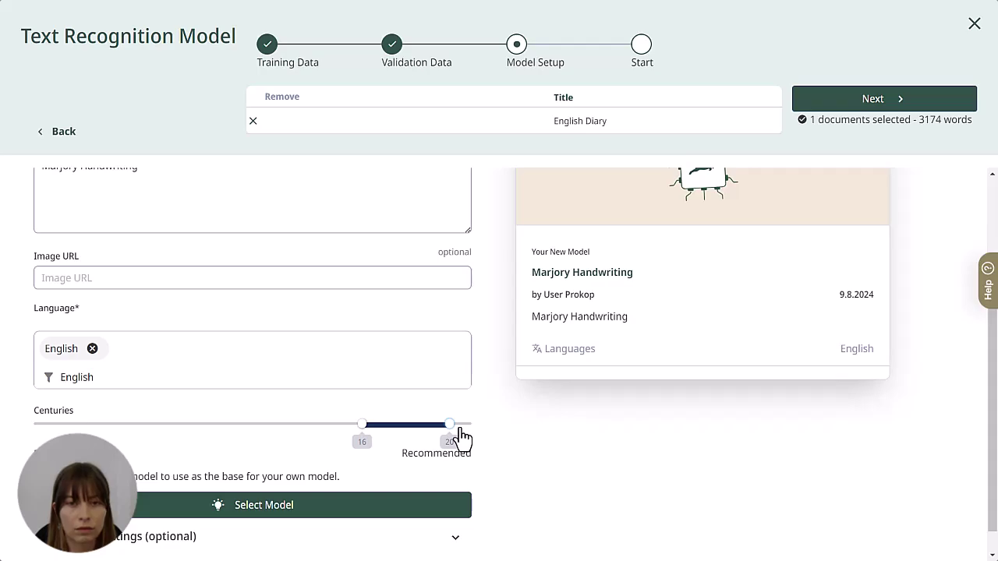
scroll(305, 368, down, 1)
scroll(304, 368, up, 2)
scroll(305, 368, up, 4)
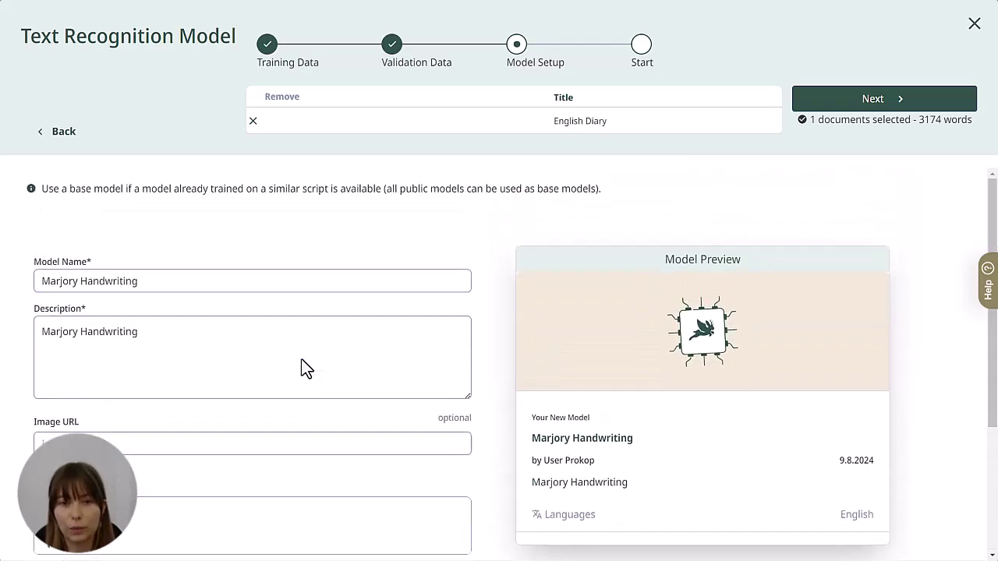
- Review the summary of 40 training and 5 validation pages, 100 cycles, then start training
click(834, 102)
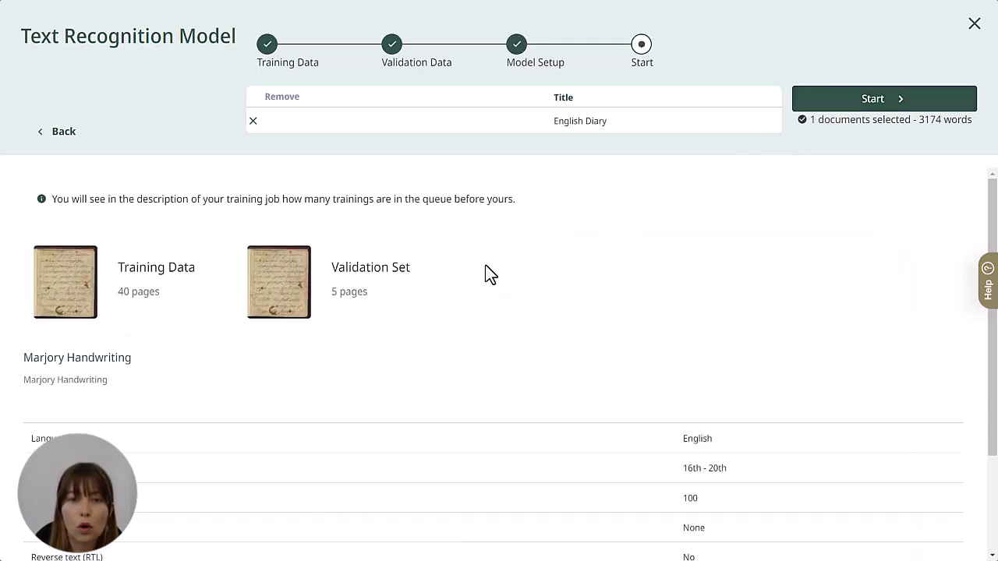
scroll(489, 273, down, 3)
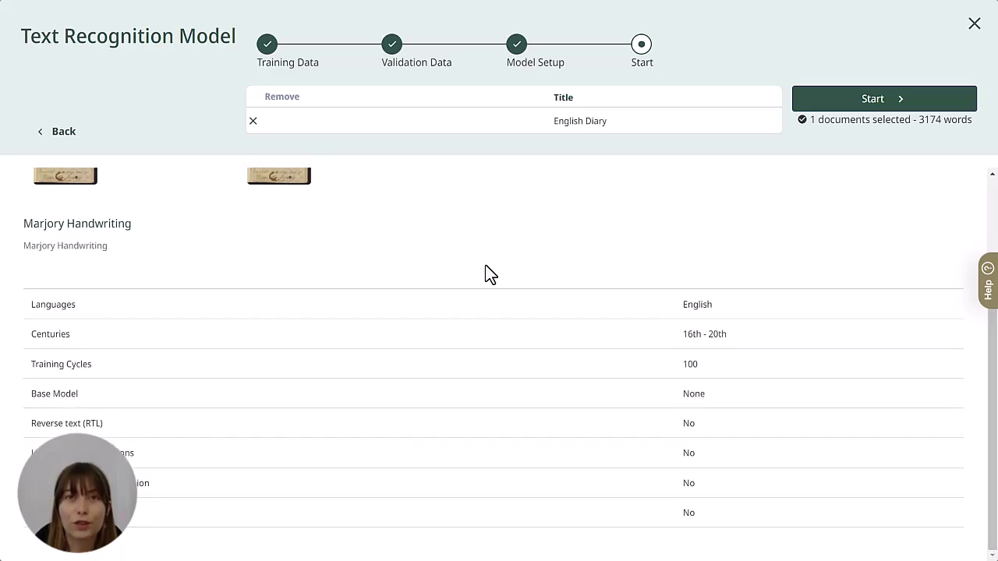
scroll(490, 272, up, 3)
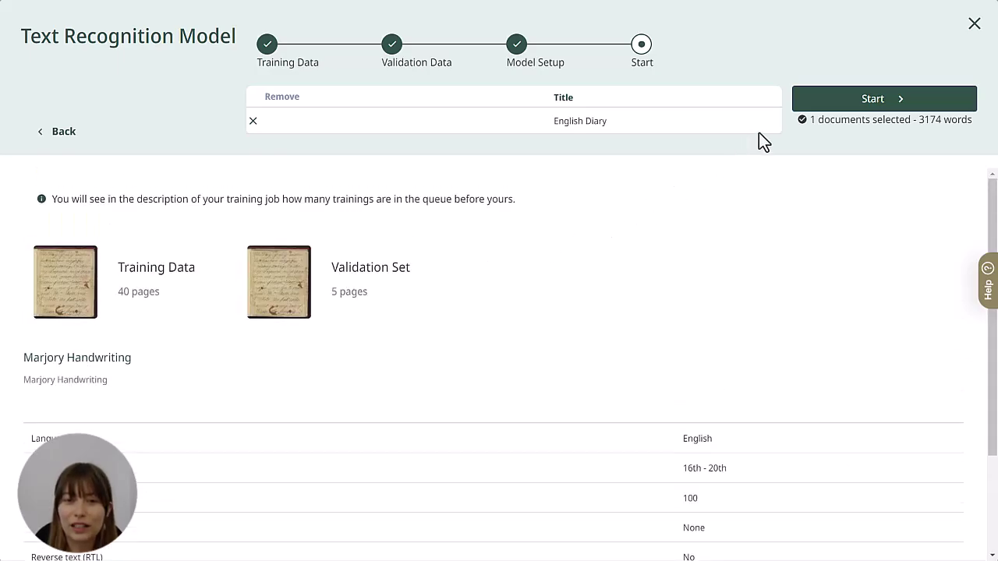
click(867, 109)
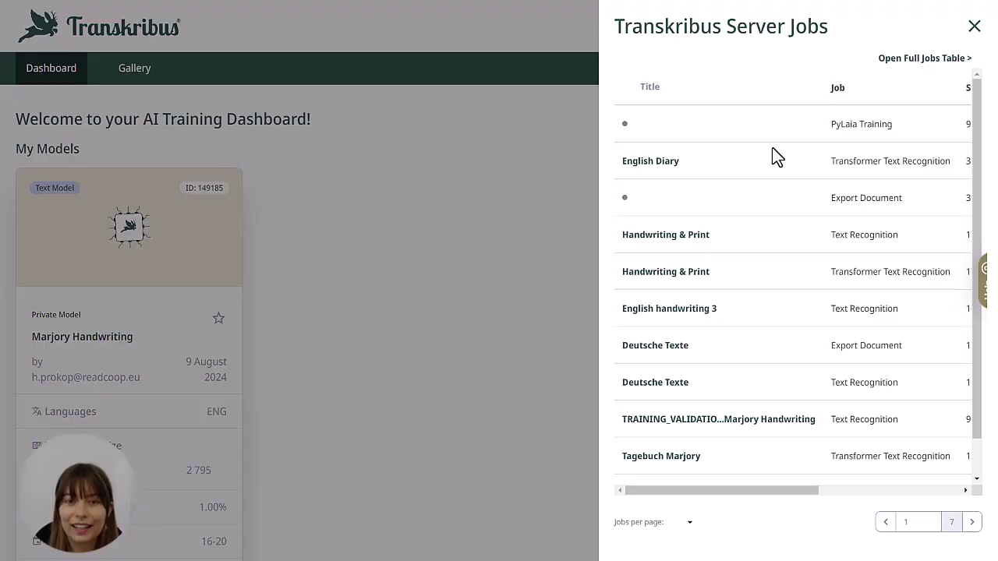
- Close the Server Jobs list
click(546, 229)
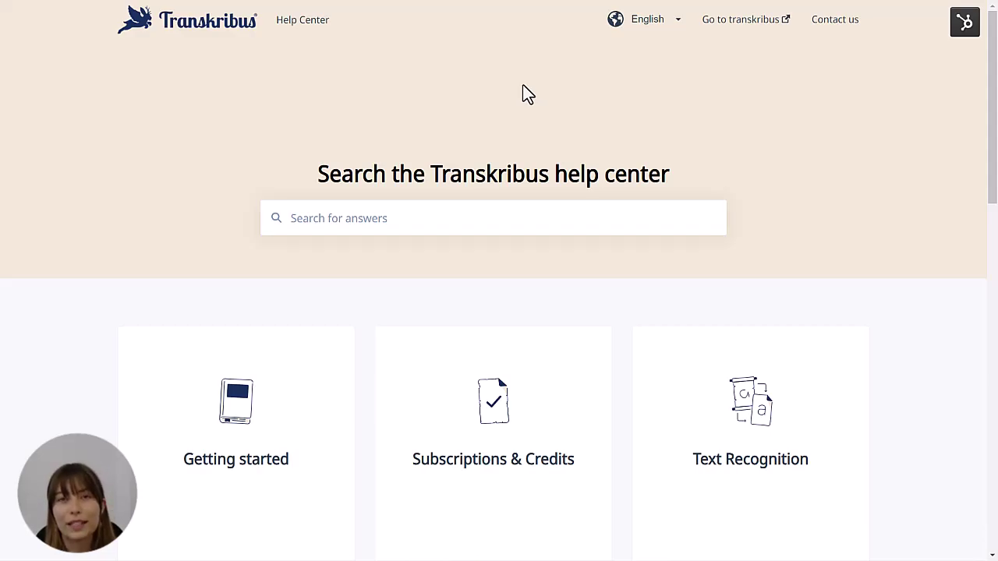
- Open the Help Center's Training Models card to list its six articles
scroll(524, 94, down, 5)
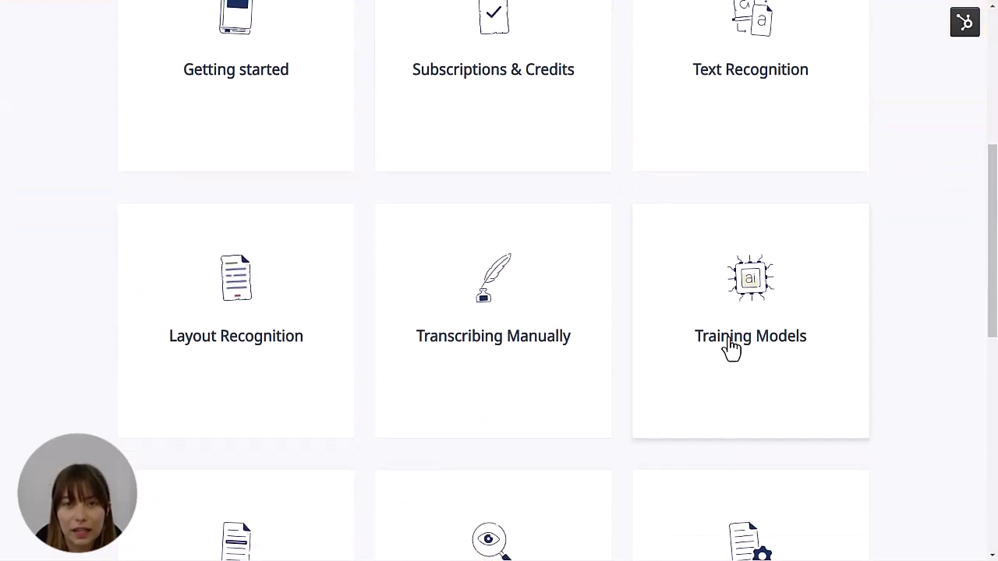
click(741, 355)
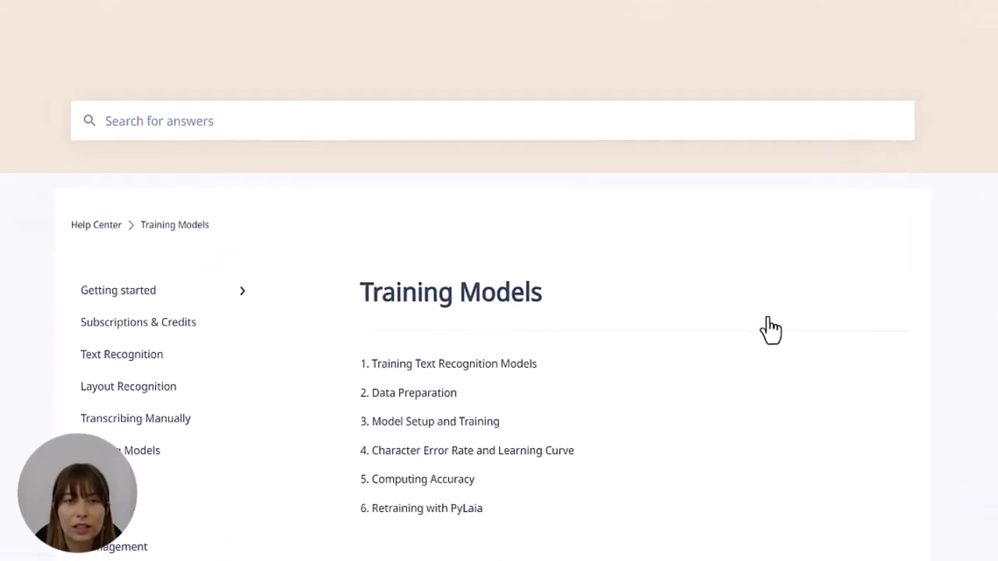